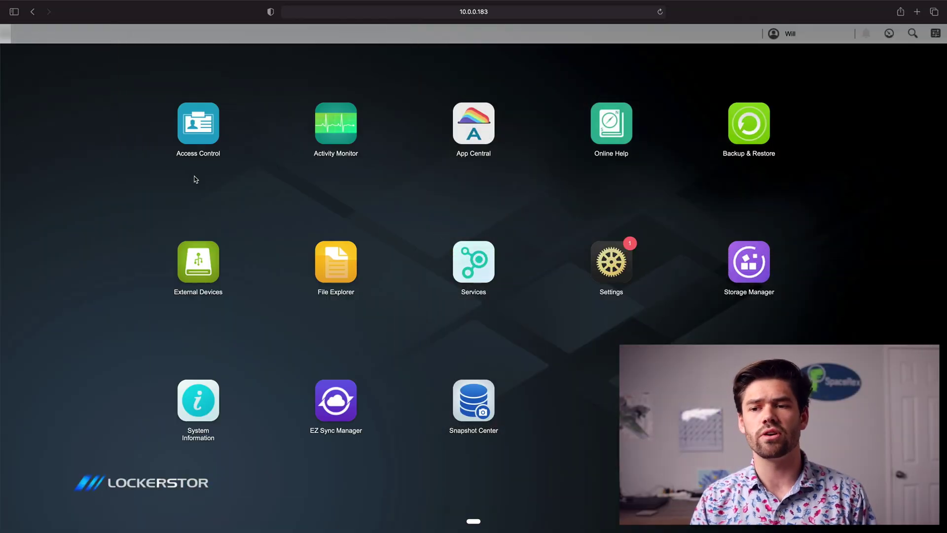
Open user and access management and start adding a single new user
left_click(206, 124)
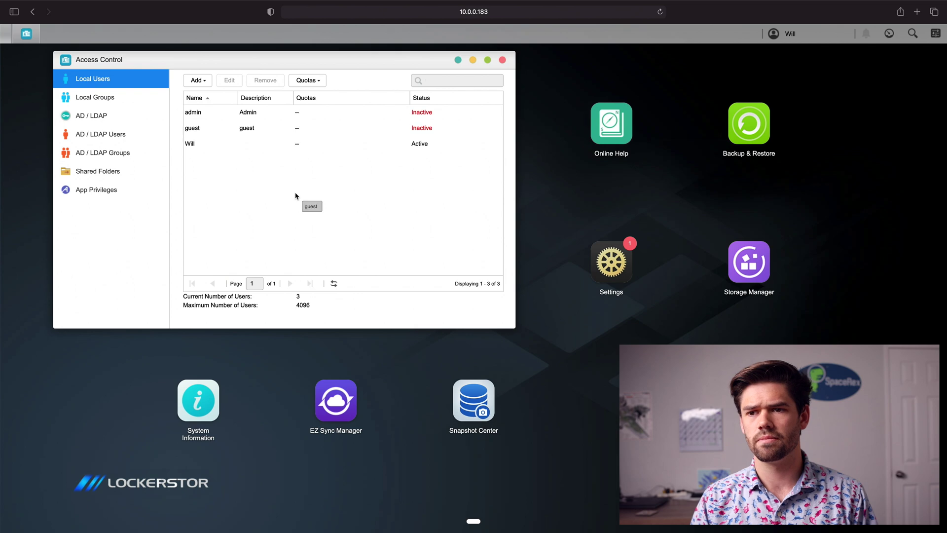
left_click(202, 81)
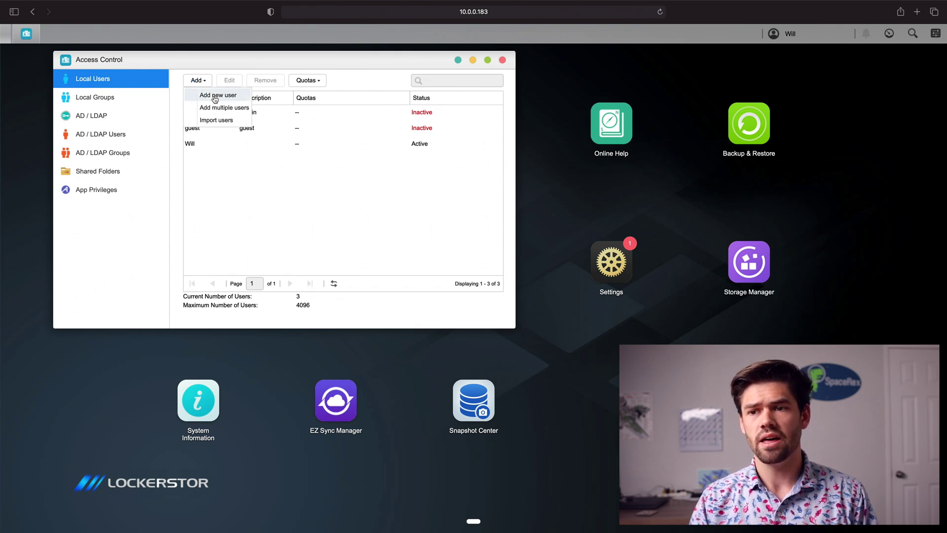
left_click(215, 98)
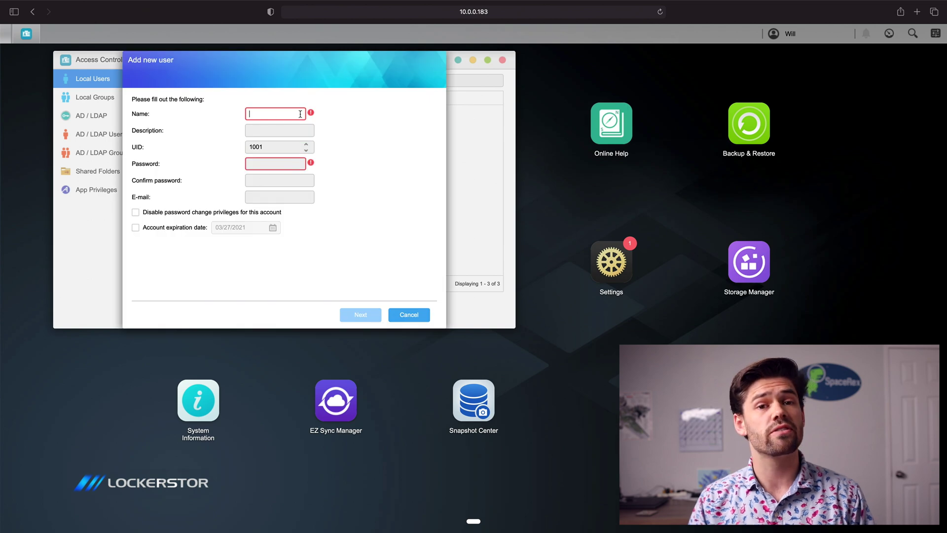
Enter name Mac1, a confirmed password and description 'For Time Machine', then continue to access rights
type("Mac1")
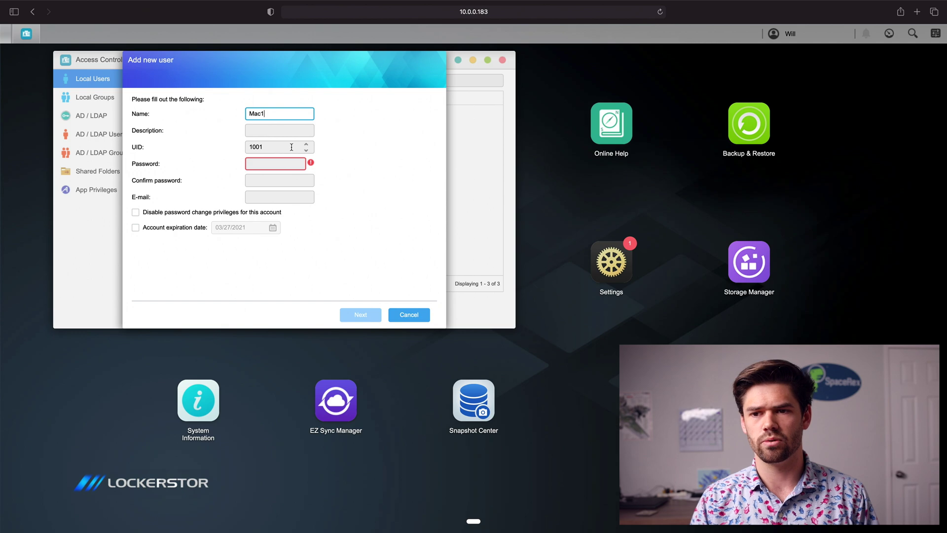
left_click(288, 163)
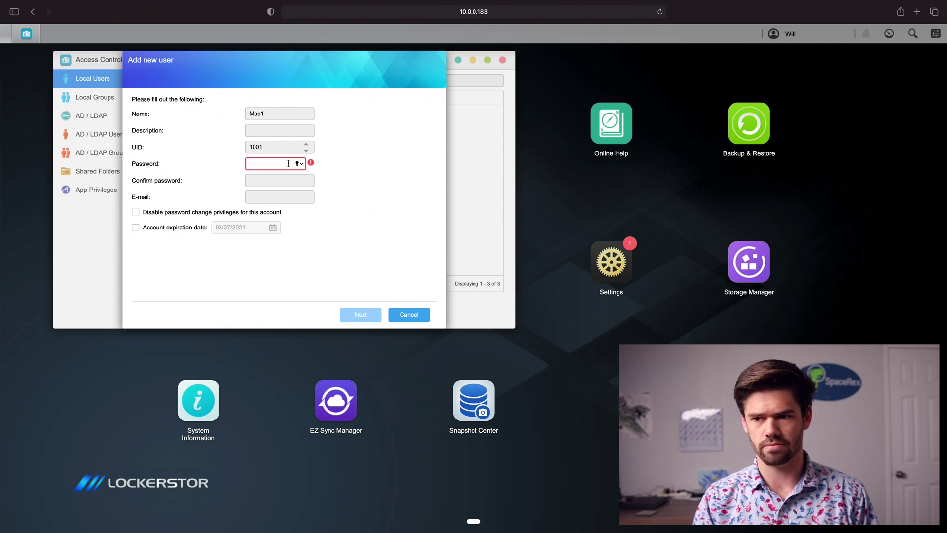
type("********")
key("Tab")
type("********")
left_click(286, 130)
type("For Ti")
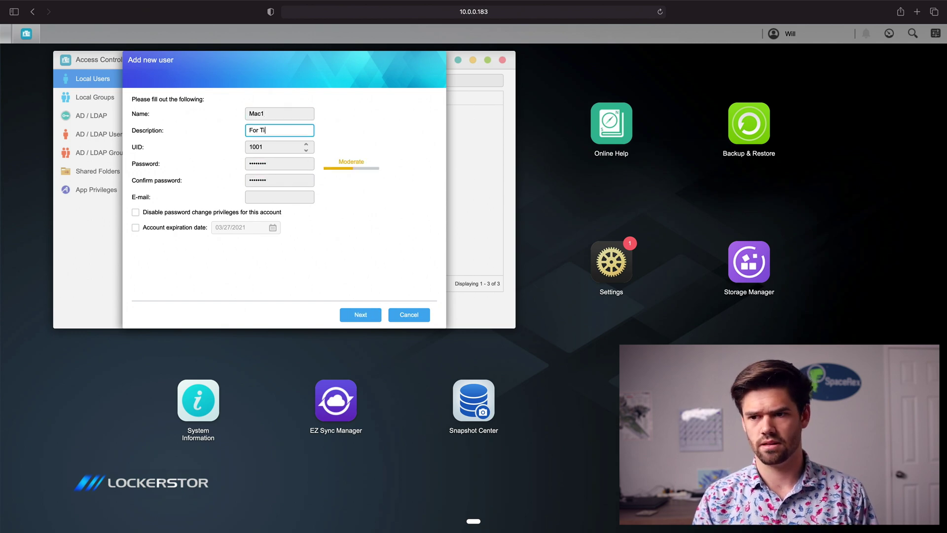
type("me Machine")
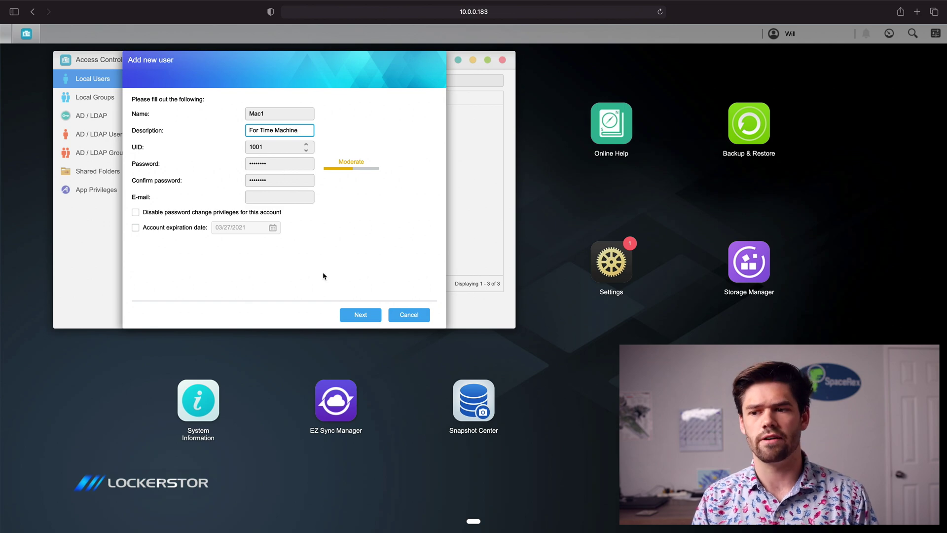
left_click(359, 312)
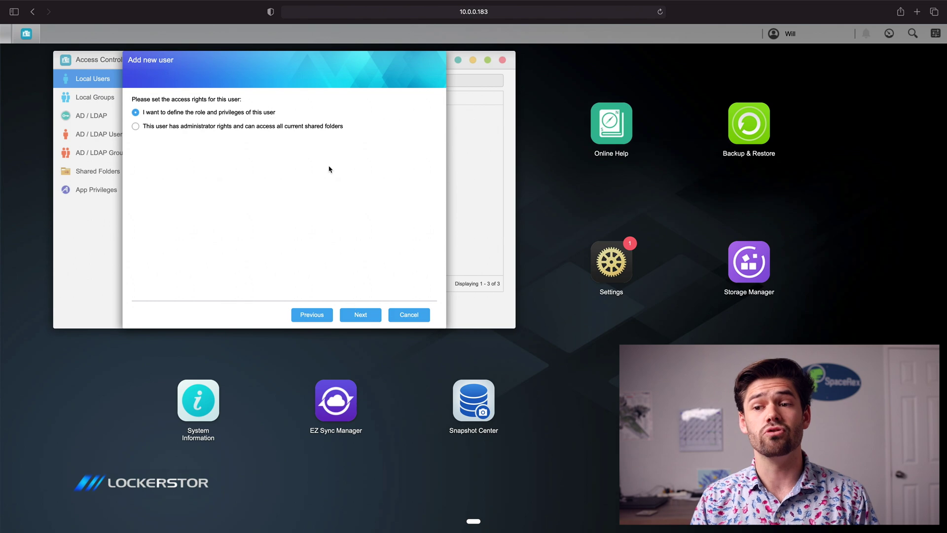
Keep Mac1 in the users group, deny Public, Web and SharedHome access, and finish creating it
left_click(360, 315)
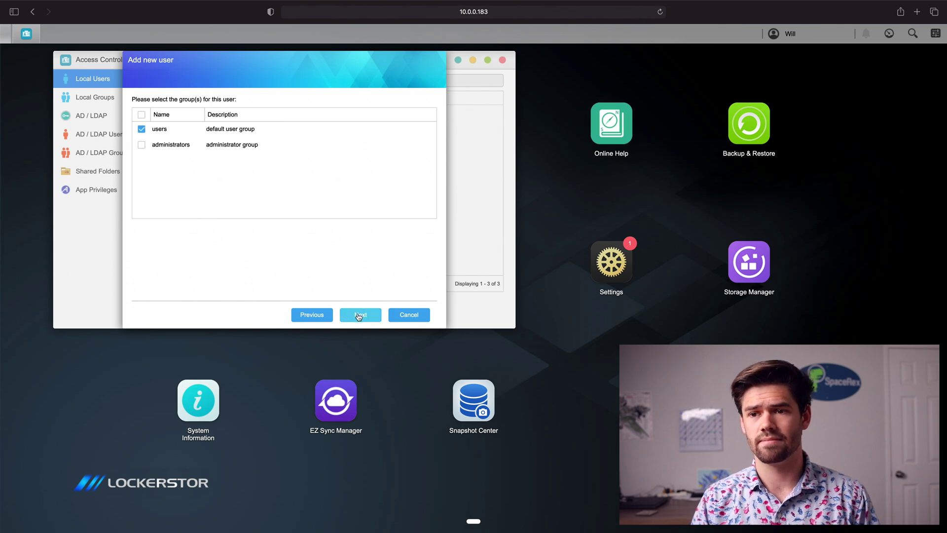
left_click(359, 314)
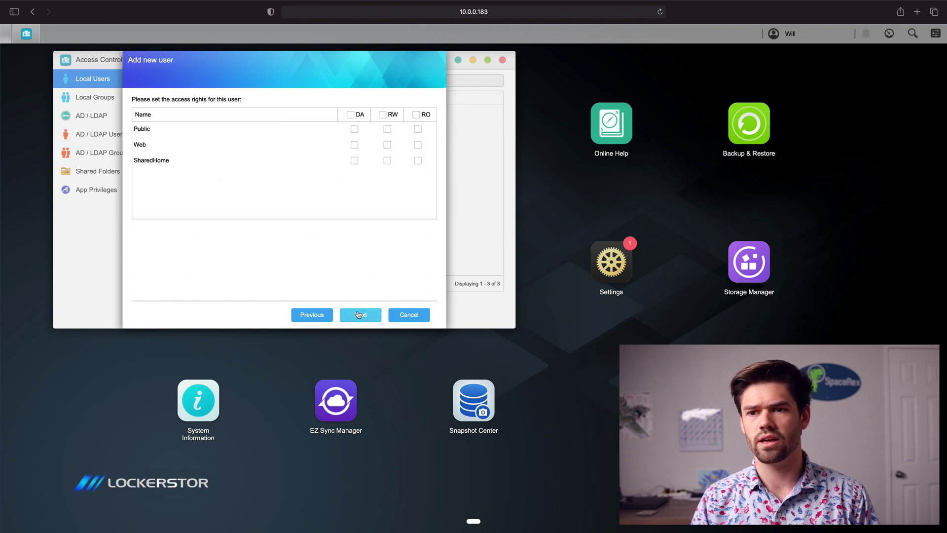
left_click(350, 115)
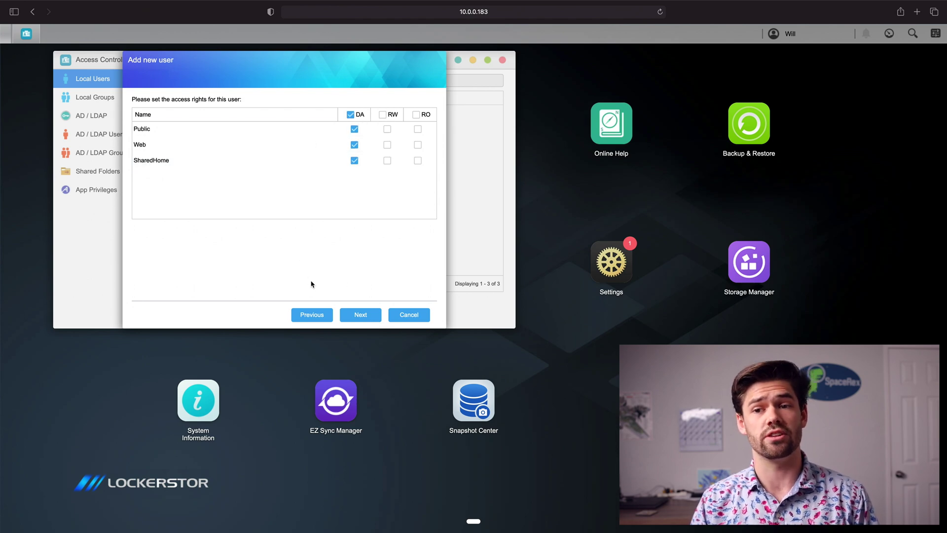
left_click(351, 316)
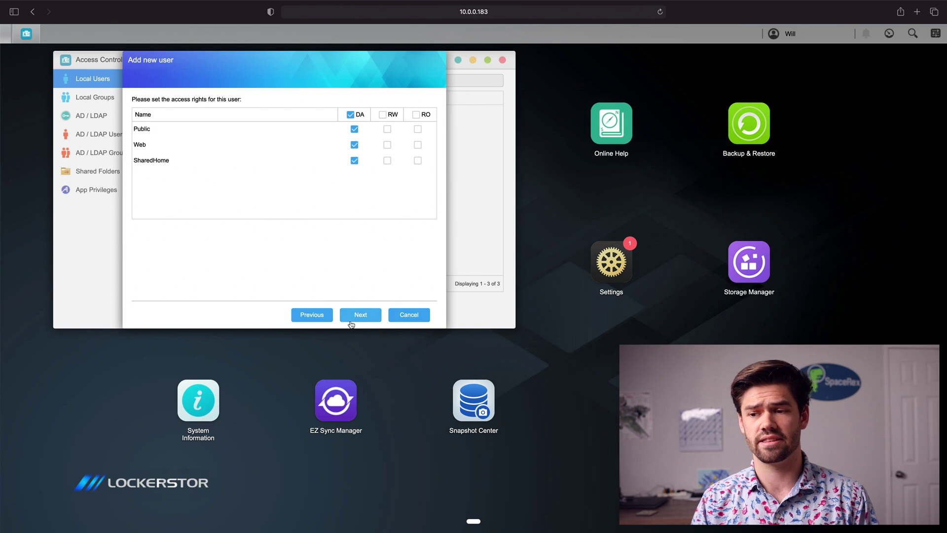
left_click(351, 320)
left_click(351, 319)
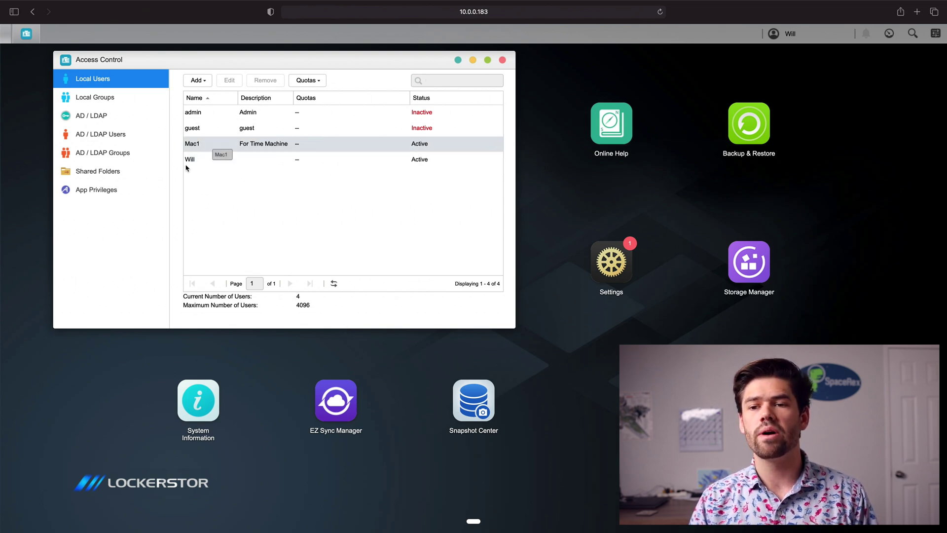
left_click(108, 178)
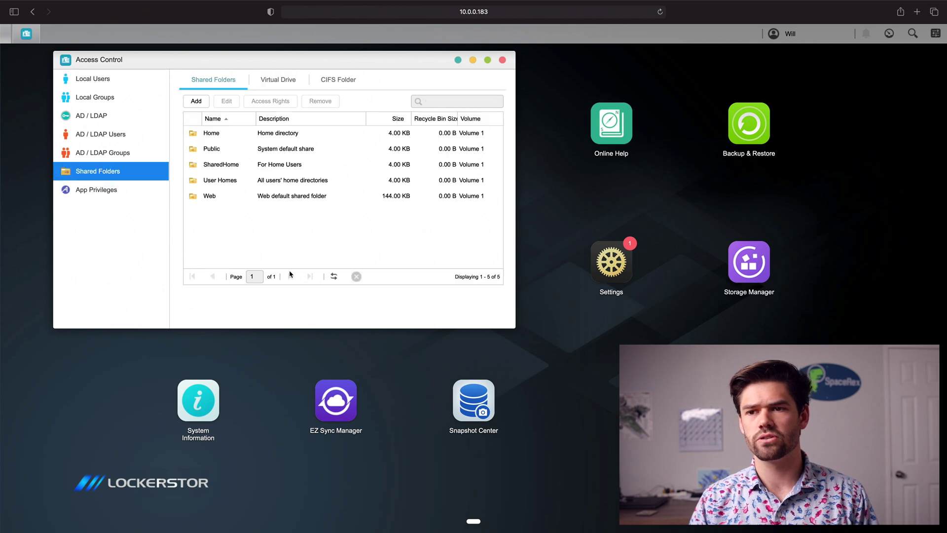
Add shared folder Mac1_TM on Volume 1, described 'For Time Machine', and continue to access rights
left_click(196, 102)
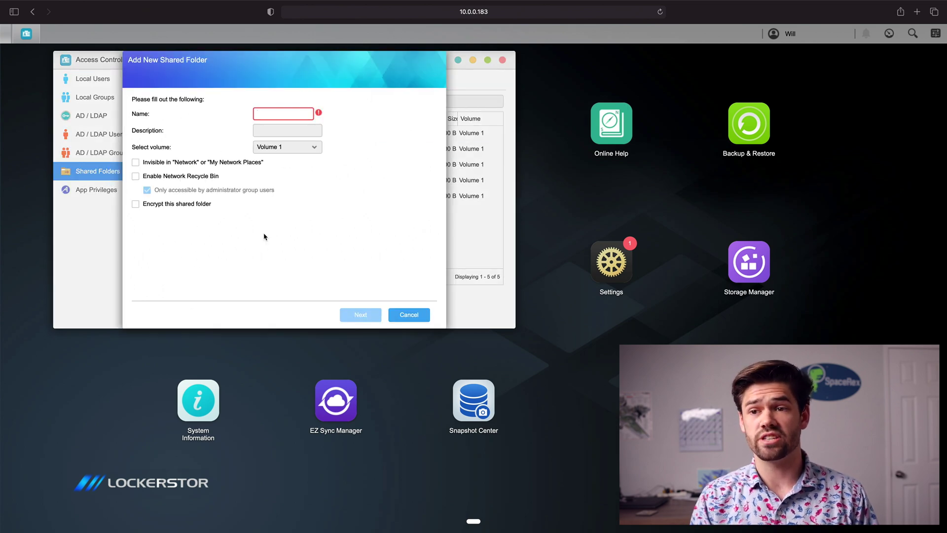
type("Mac1_T")
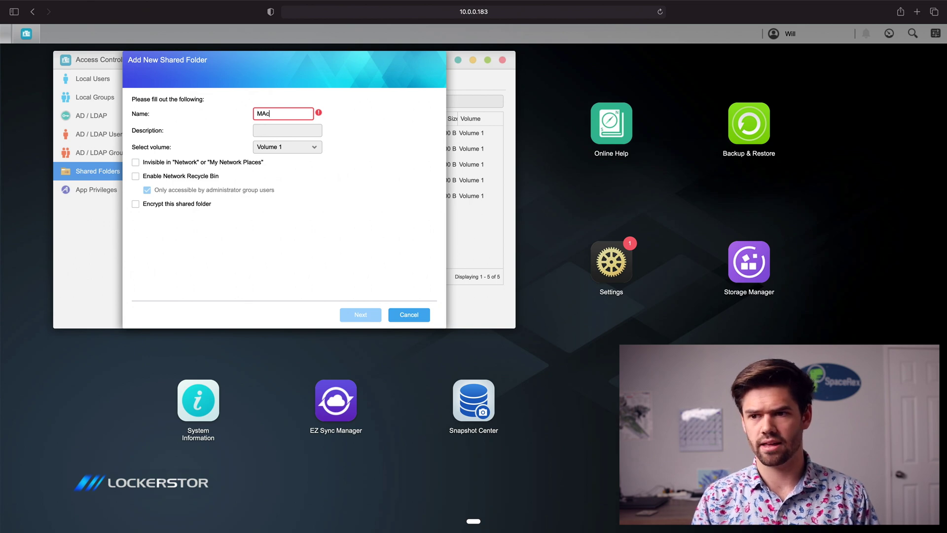
type("M")
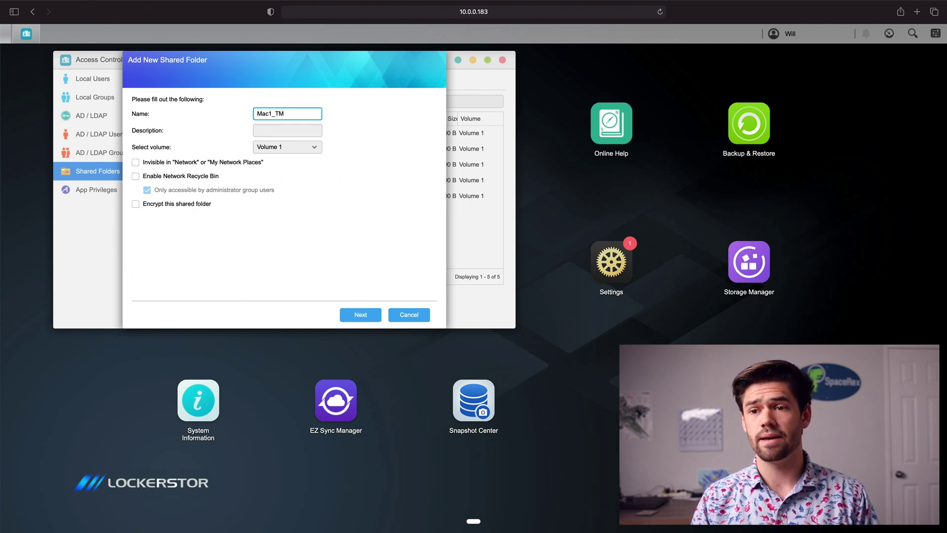
left_click(294, 130)
type("For Time Mach")
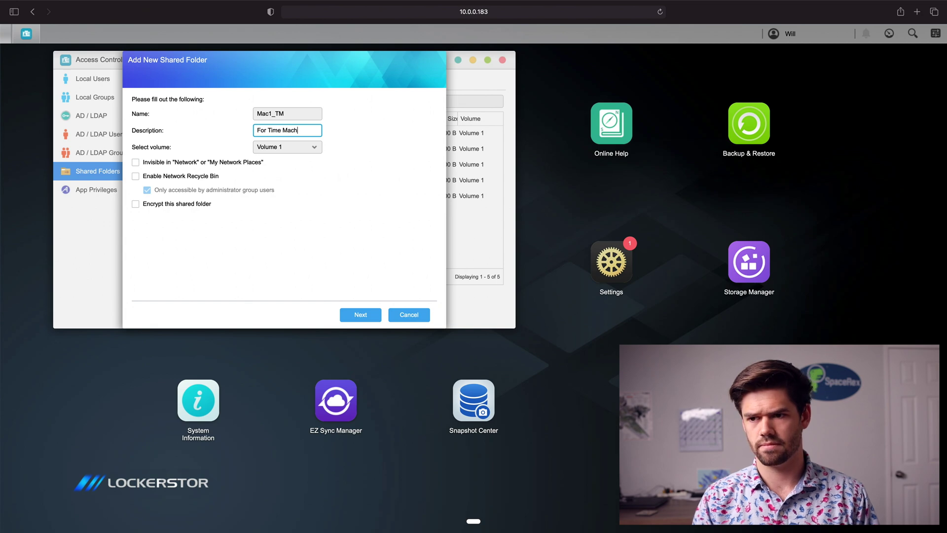
type("ine")
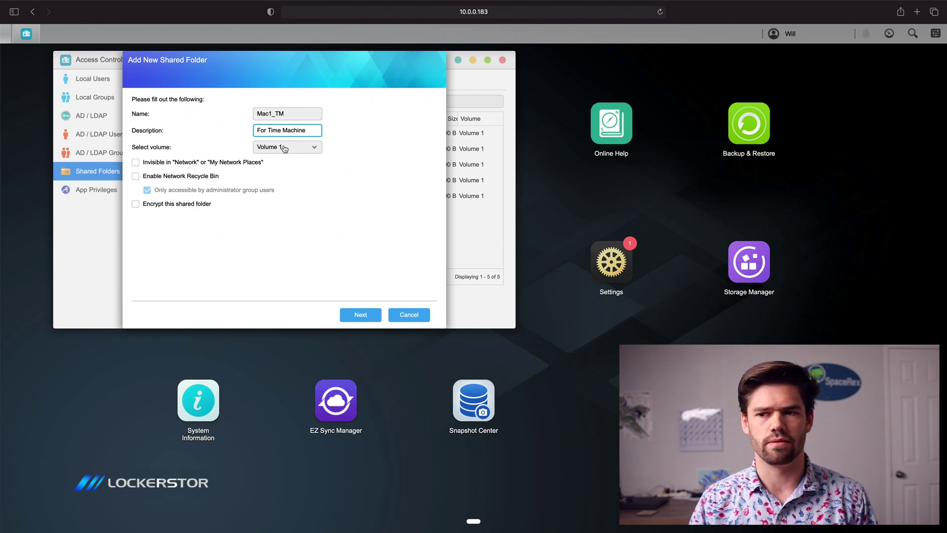
left_click(360, 314)
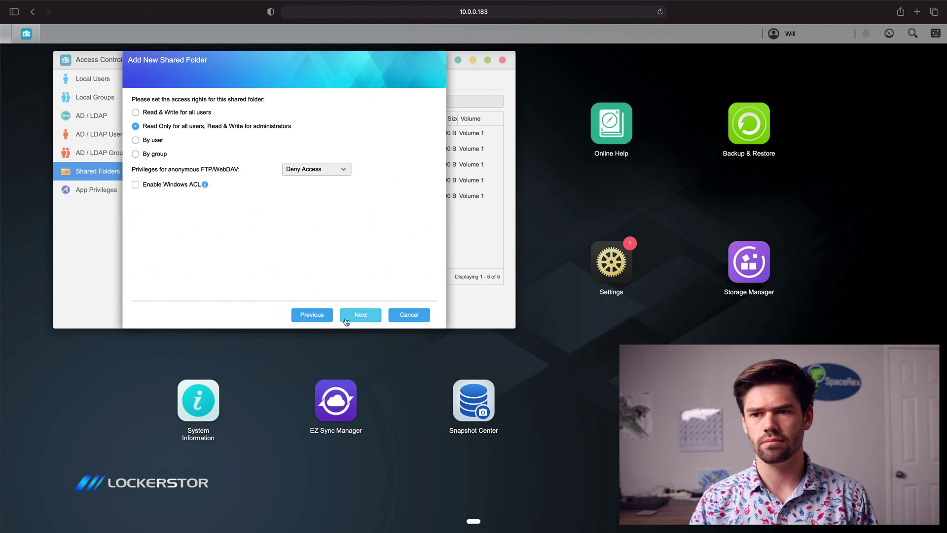
Set per-user access giving only Mac1 read & write, and finish creating Mac1_TM
left_click(136, 140)
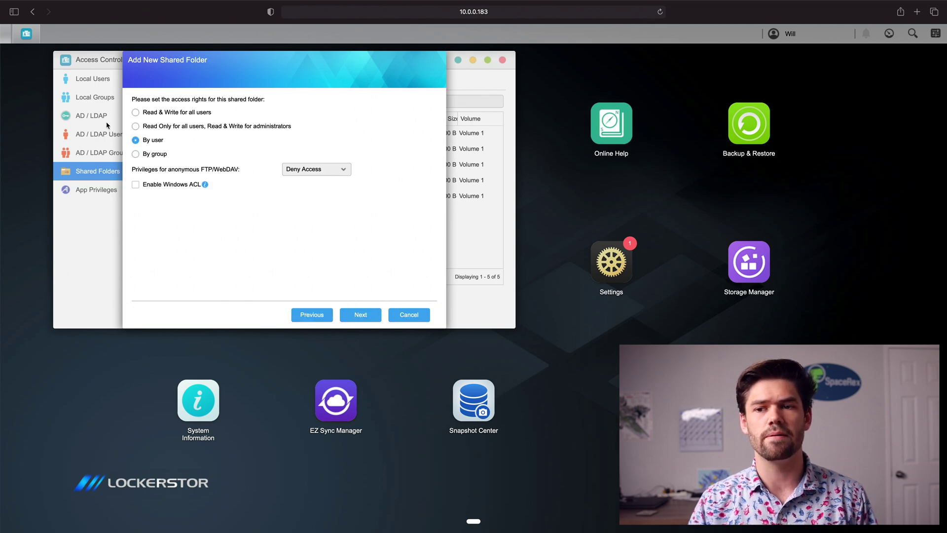
left_click(361, 315)
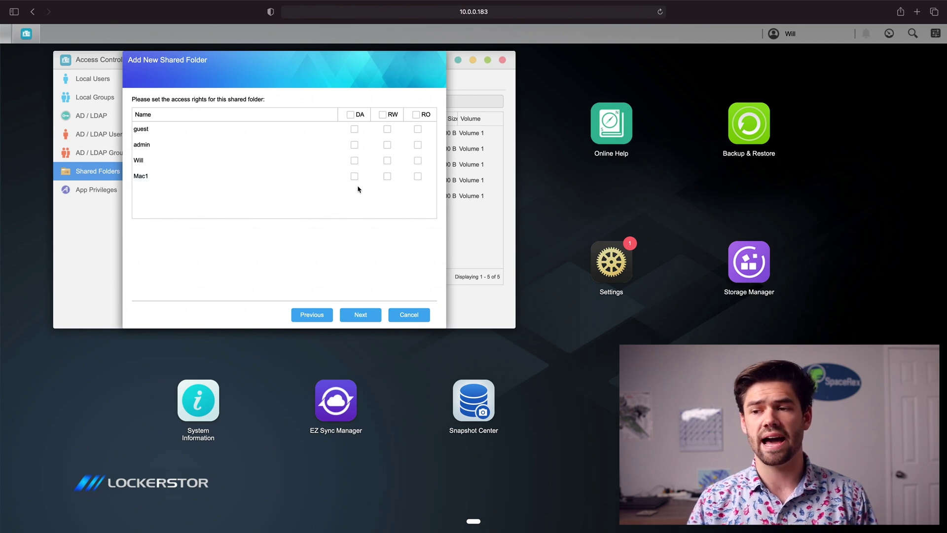
left_click(387, 176)
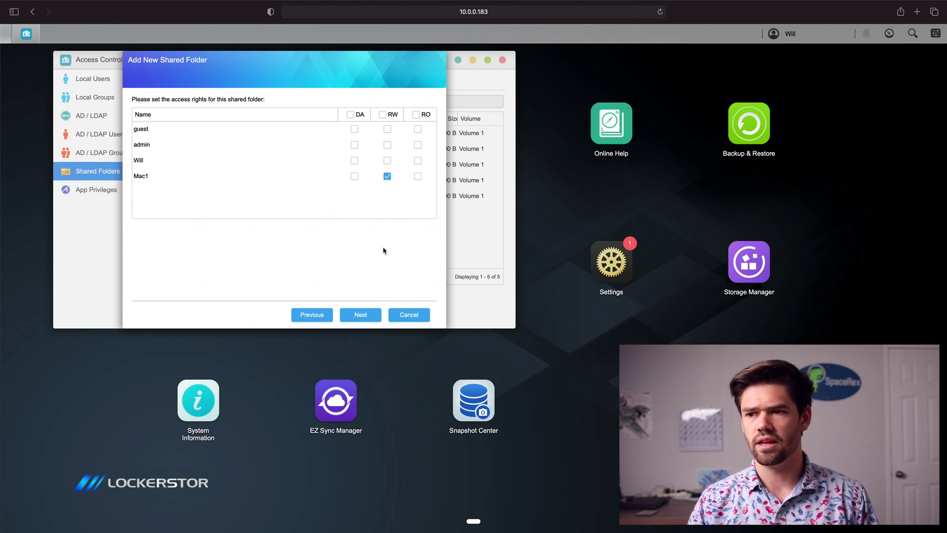
left_click(372, 311)
left_click(368, 316)
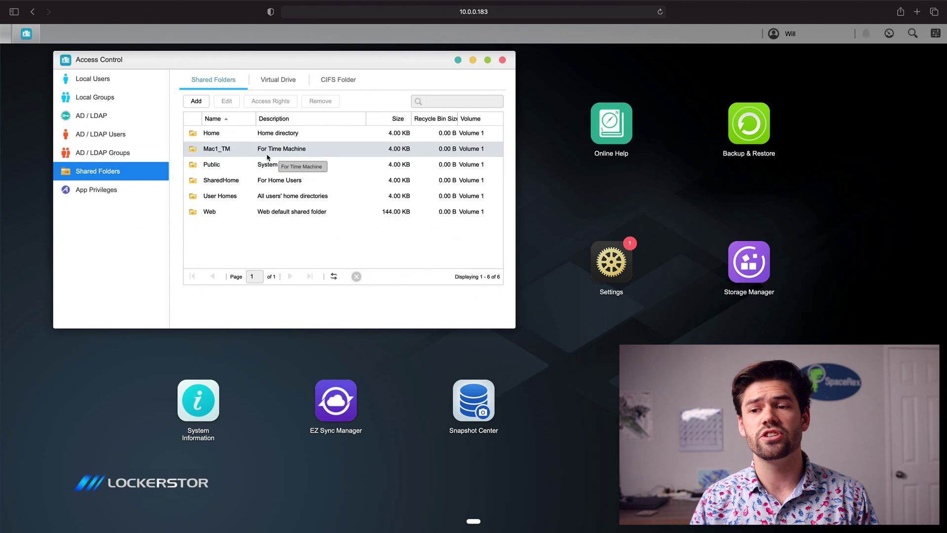
Close Access Control and open Services on its Mac OS X (AFP) page
left_click(503, 60)
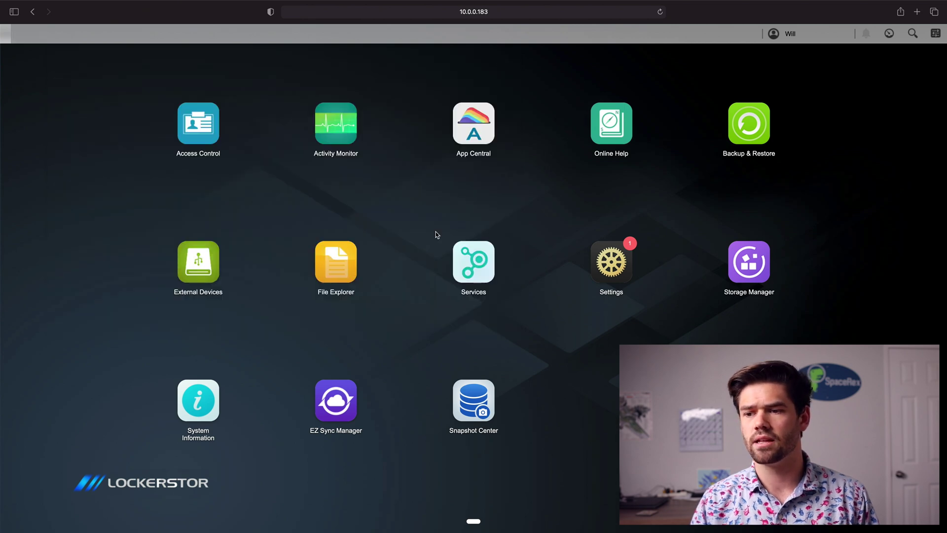
left_click(474, 254)
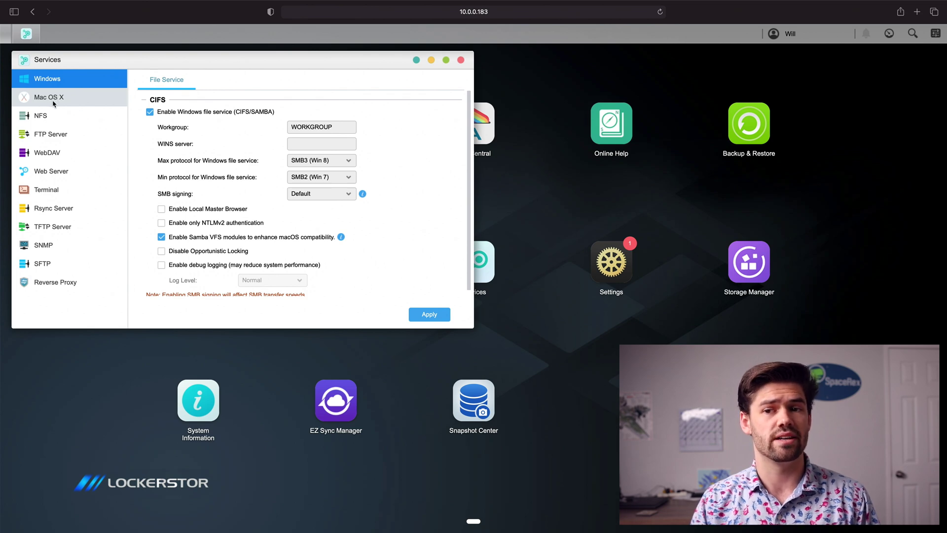
left_click(54, 102)
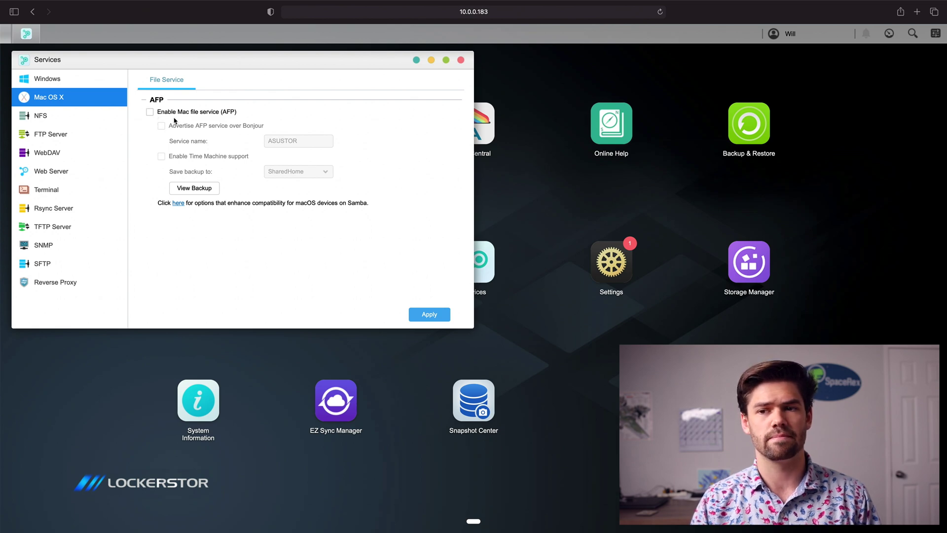
Enable AFP and Time Machine support saving backups to Mac1_TM, and apply
left_click(151, 112)
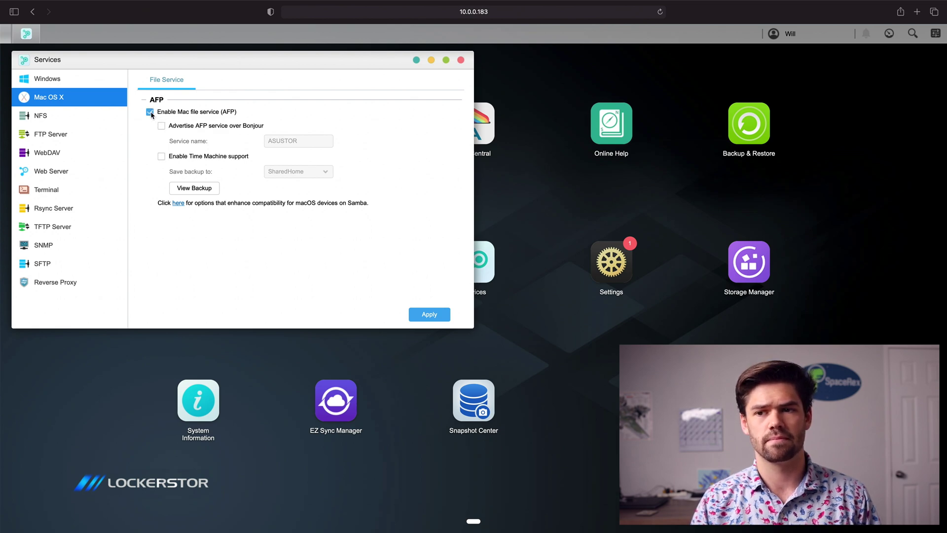
left_click(162, 156)
left_click(309, 172)
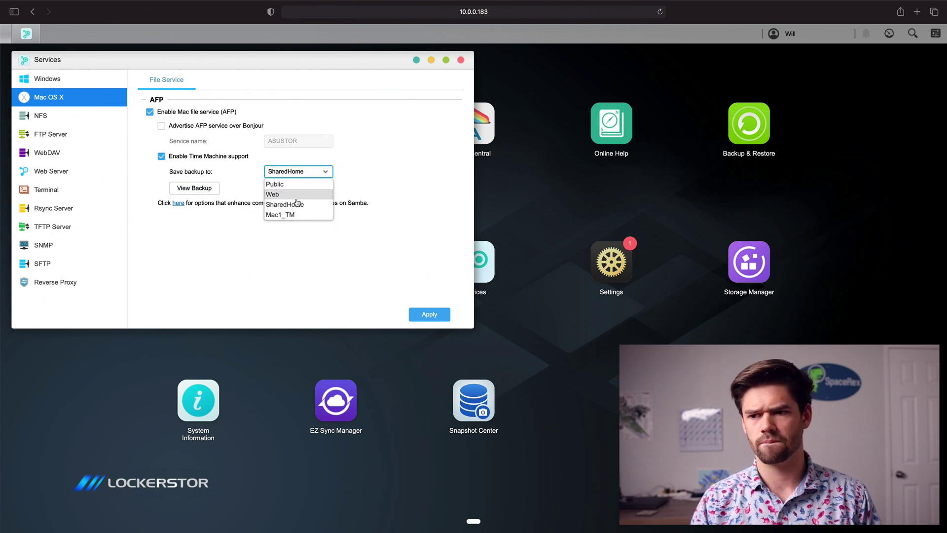
left_click(299, 215)
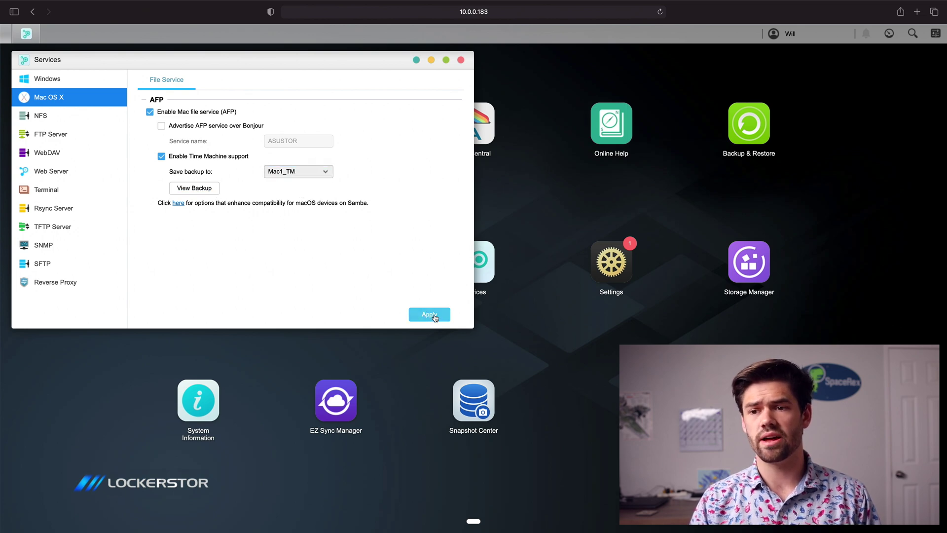
left_click(435, 316)
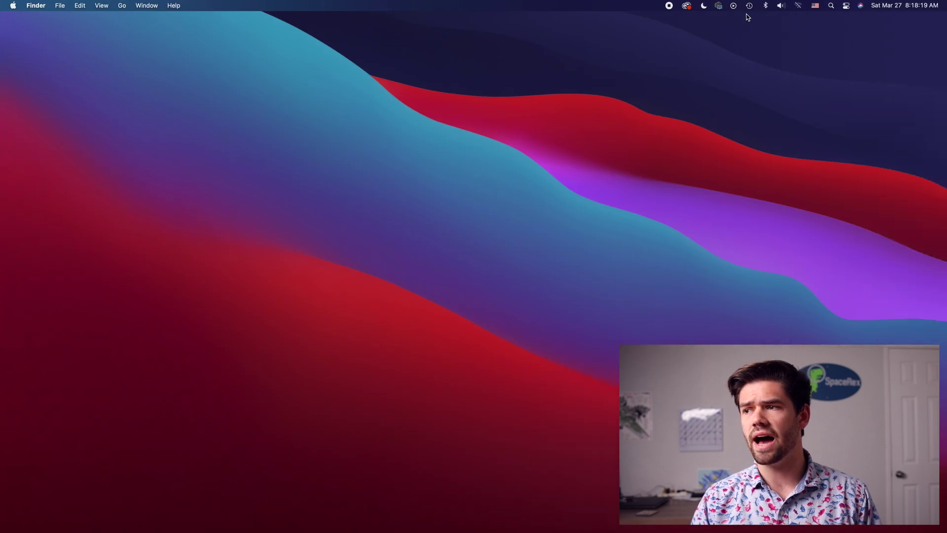
Open Time Machine settings in System Preferences from the Apple menu
left_click(16, 4)
mouse_move(26, 6)
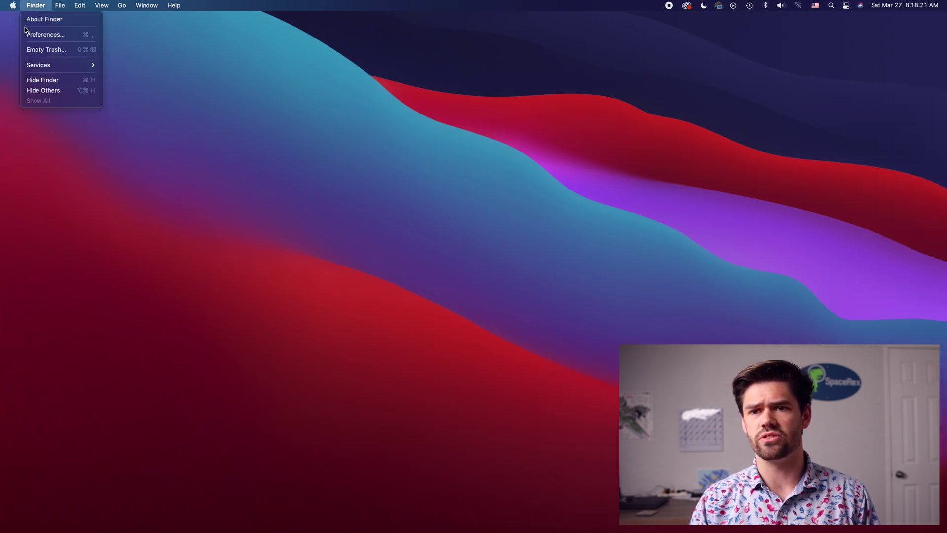
left_click(39, 34)
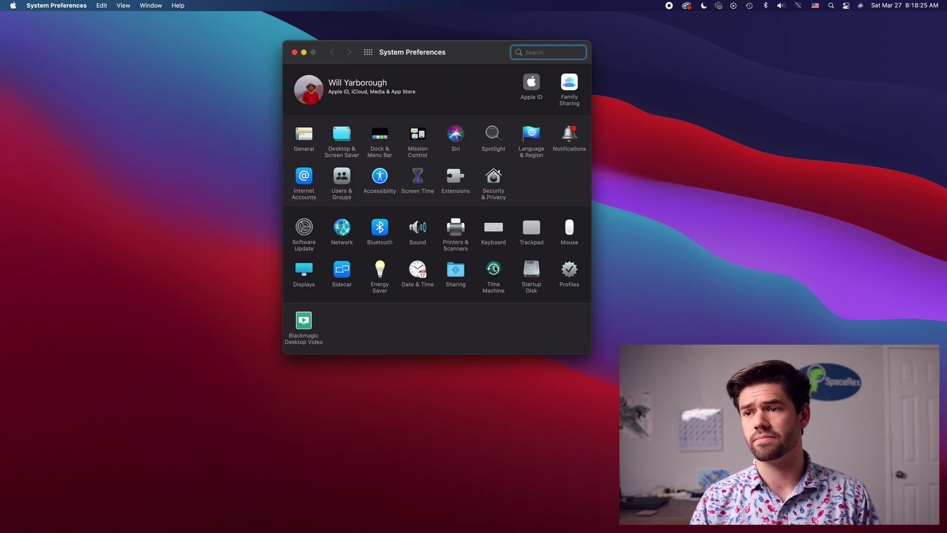
left_click(493, 269)
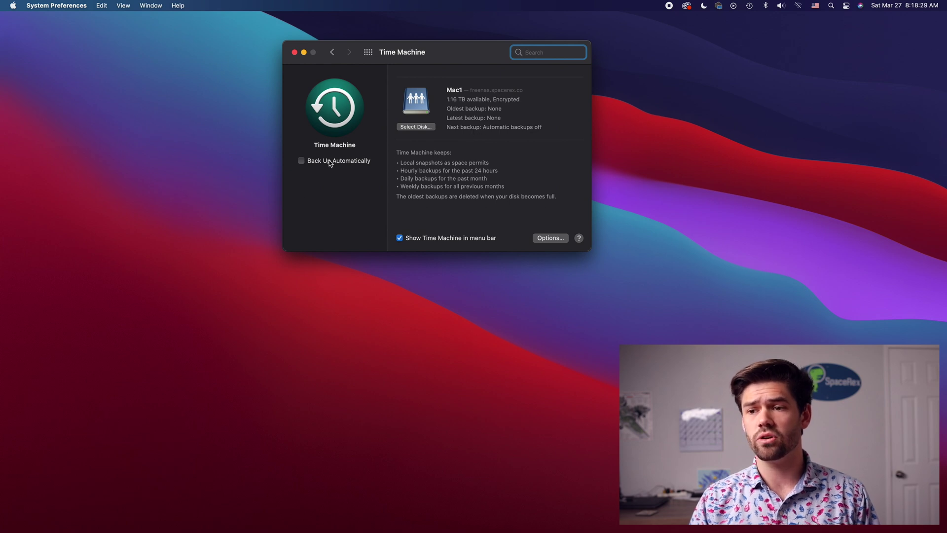
Turn on automatic backups and choose Mac1_TM as an encrypted backup disk
left_click(311, 165)
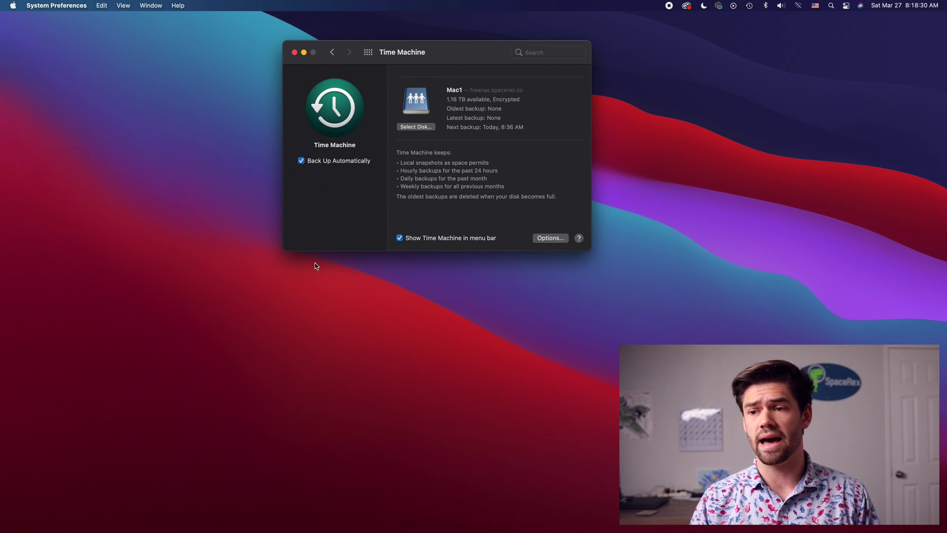
left_click(415, 127)
scroll(399, 135, "down", 1)
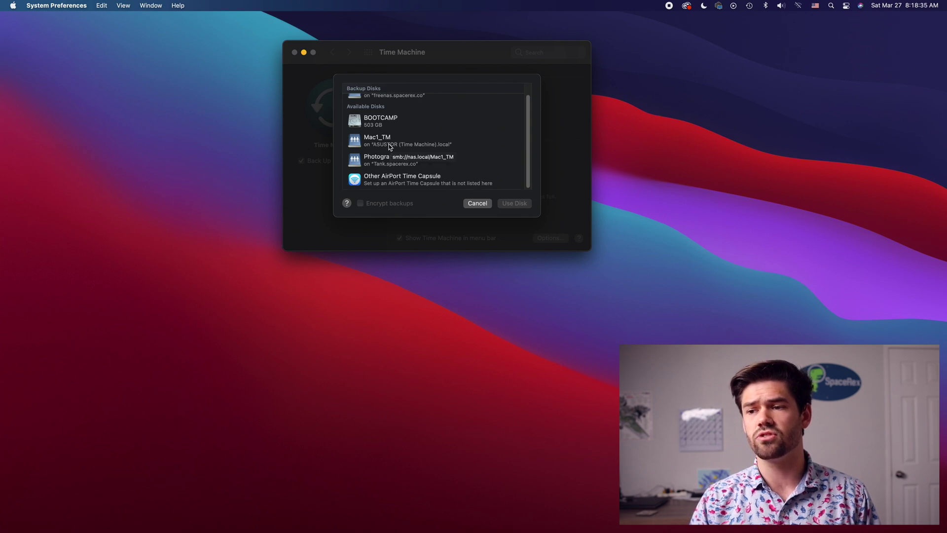
left_click(390, 147)
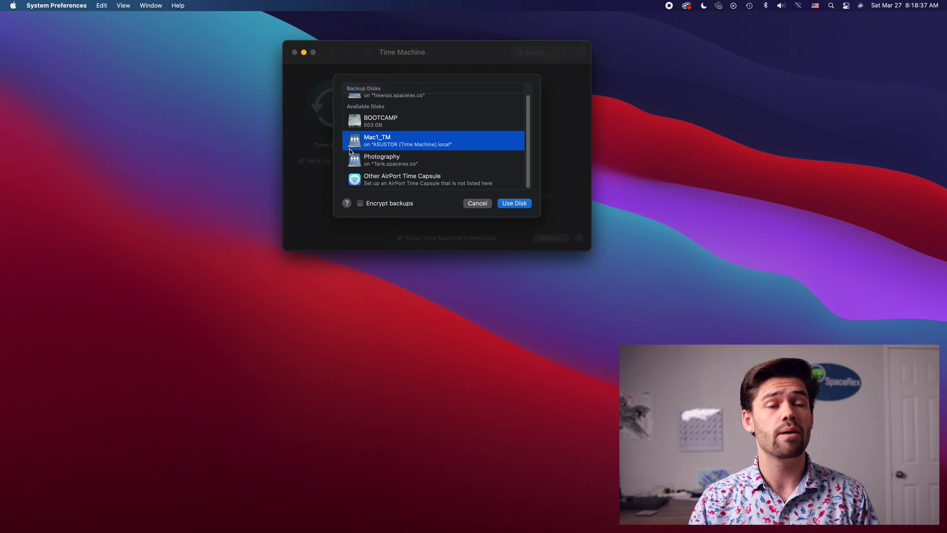
left_click(361, 203)
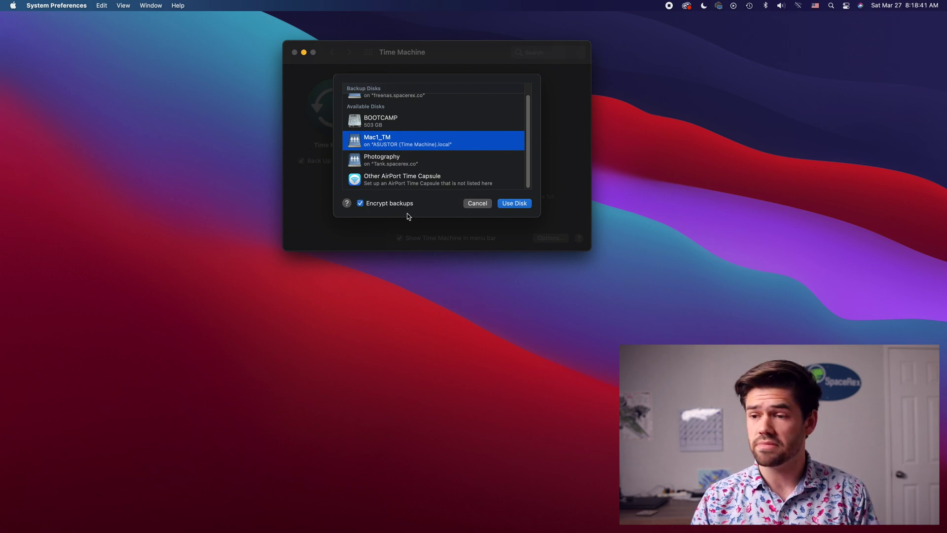
left_click(506, 206)
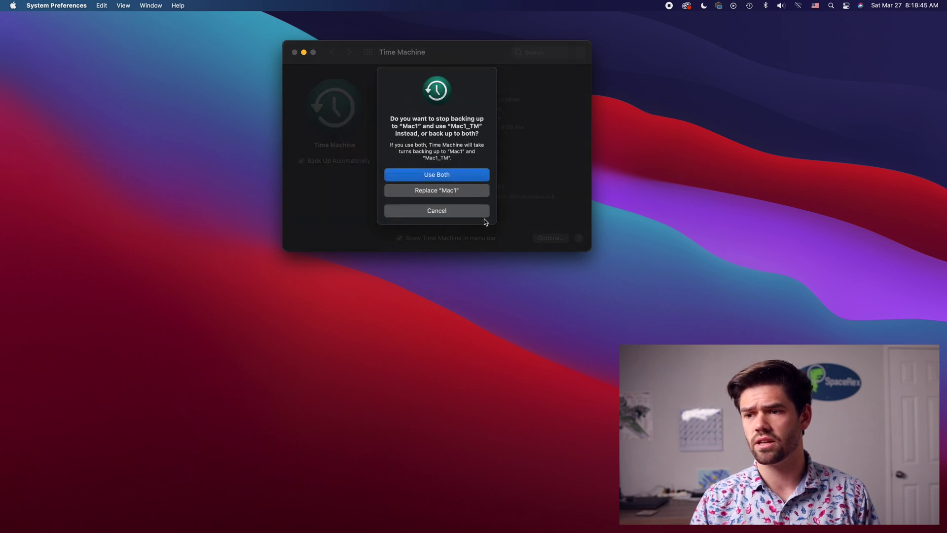
Replace the old Mac1 backup disk with Mac1_TM and sign in to the ASUSTOR server as mac1
left_click(441, 192)
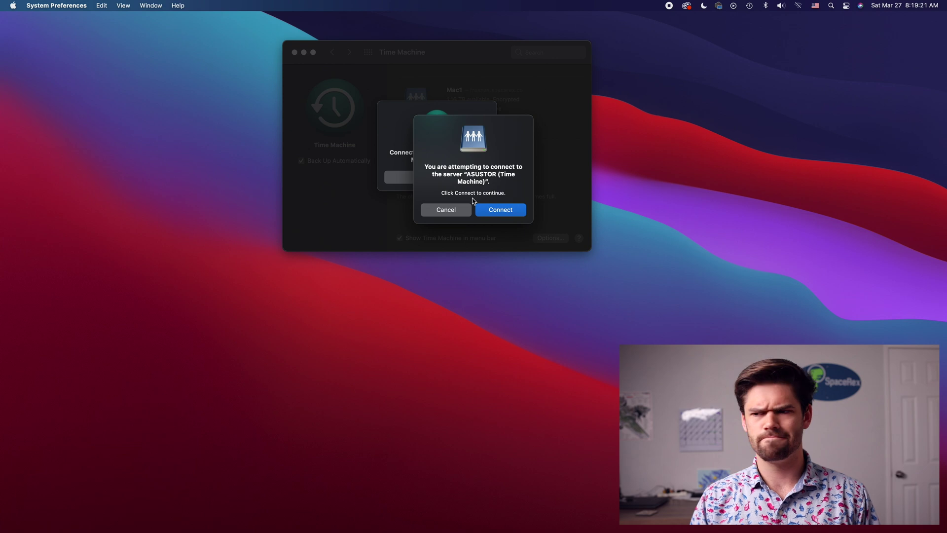
left_click(501, 210)
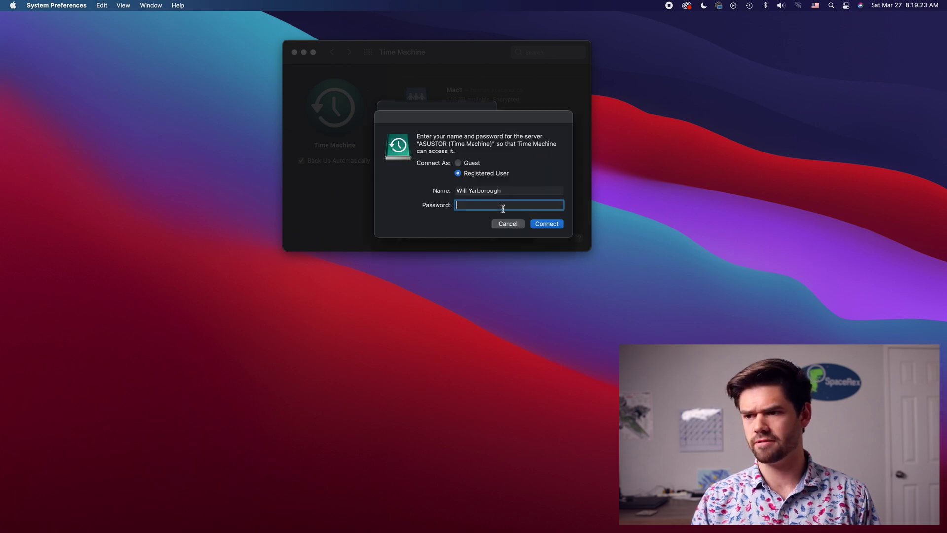
triple_click(500, 191)
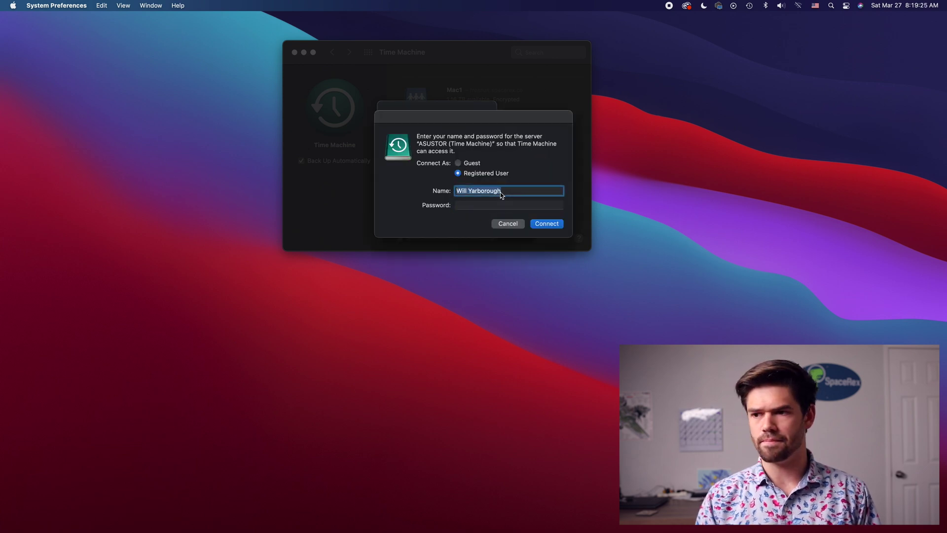
type("mac1")
key("Tab")
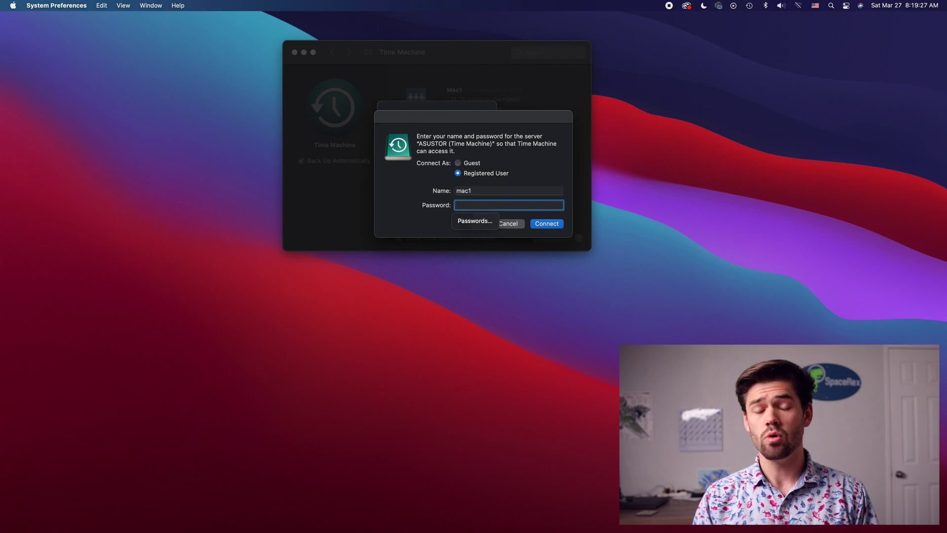
type("••••")
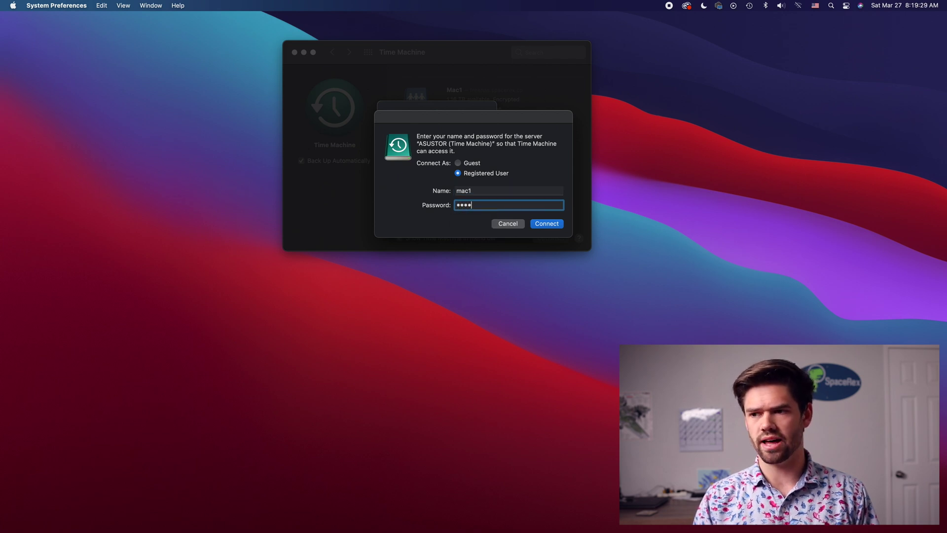
type("••")
left_click(540, 223)
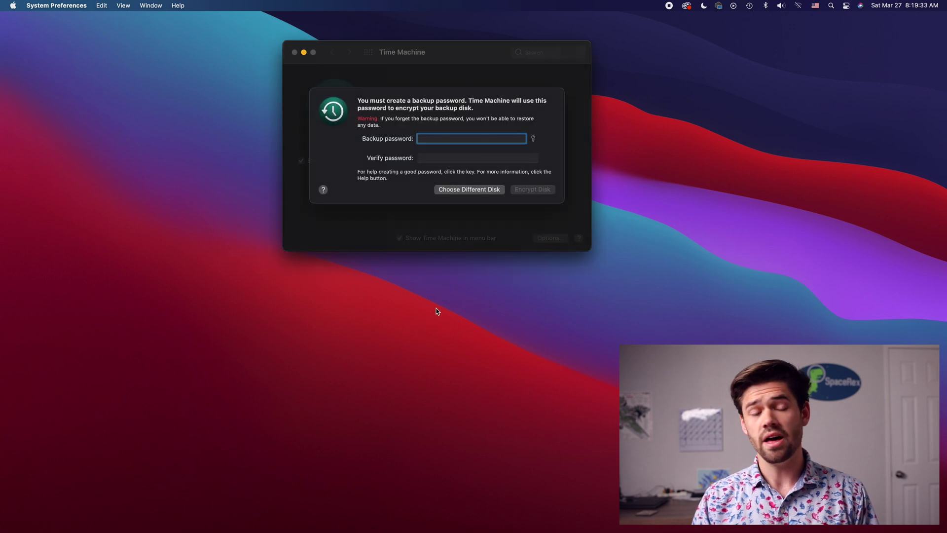
Set and verify a backup encryption password, then encrypt the Mac1_TM disk
type("••••••••")
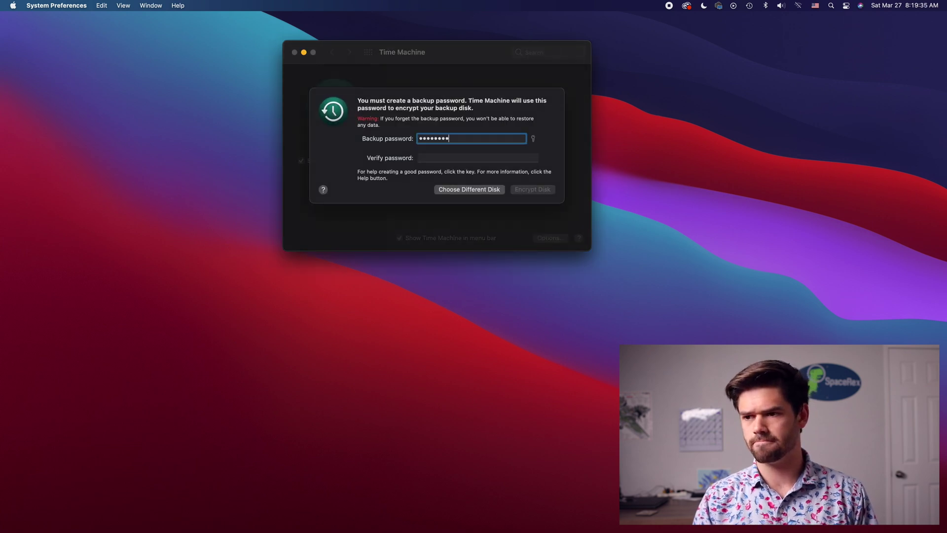
key("Tab")
type("••••••••")
left_click(545, 192)
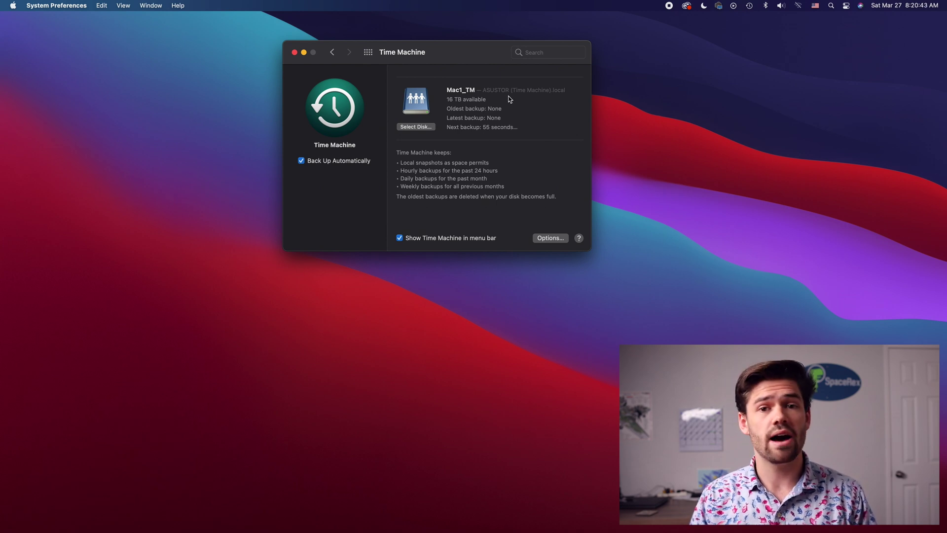
Start a Time Machine backup now from the menu-bar Time Machine menu
left_click(749, 6)
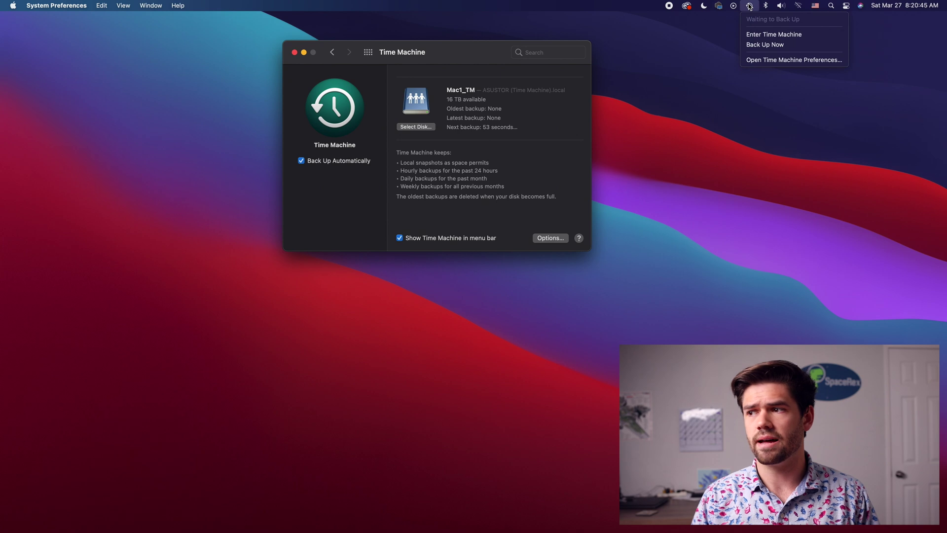
left_click(764, 45)
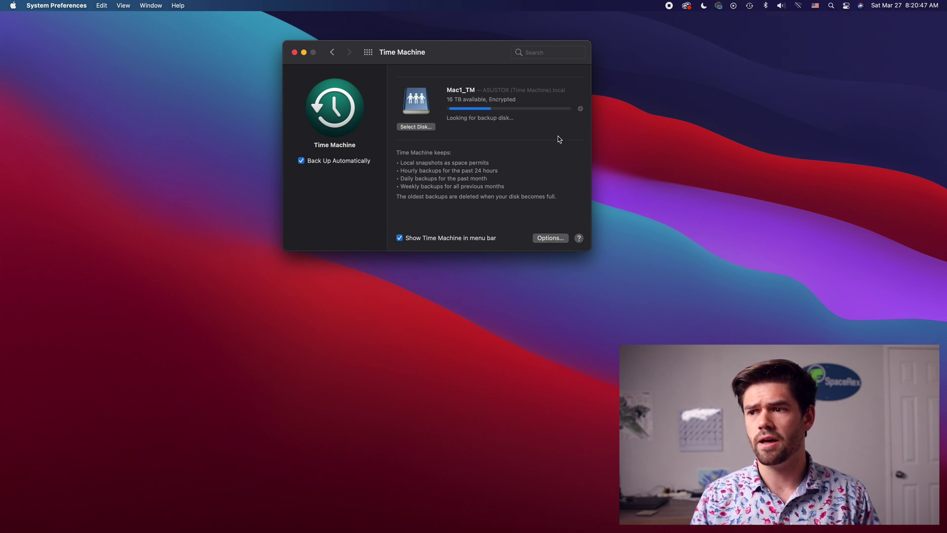